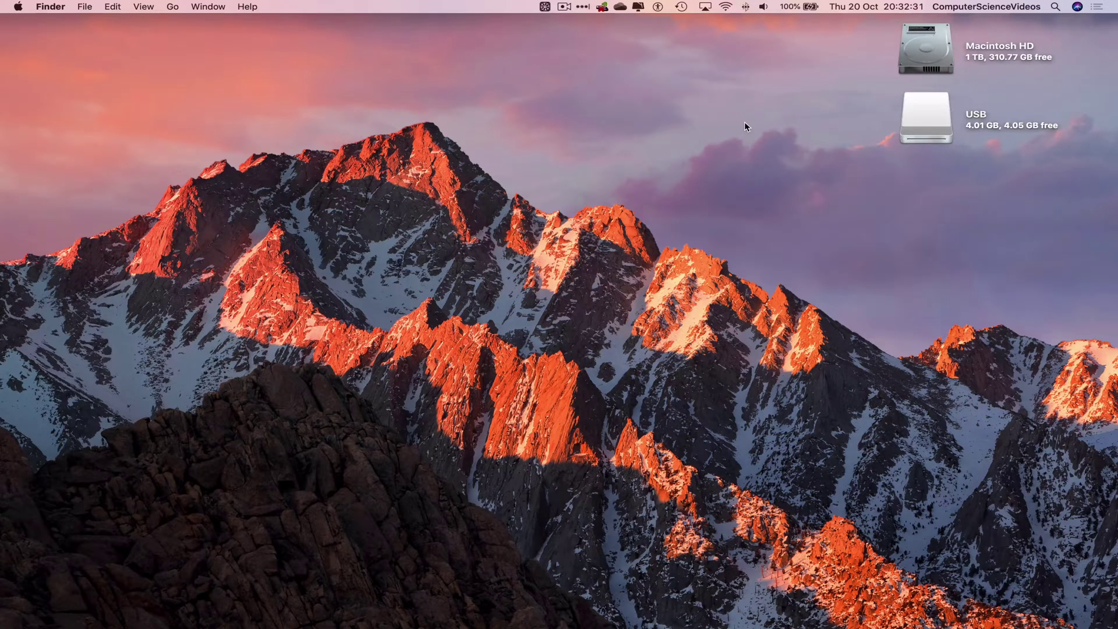
# Open the USB drive, enlarge its window to show the sidebar, then close it.
pyautogui.doubleClick(943, 124)
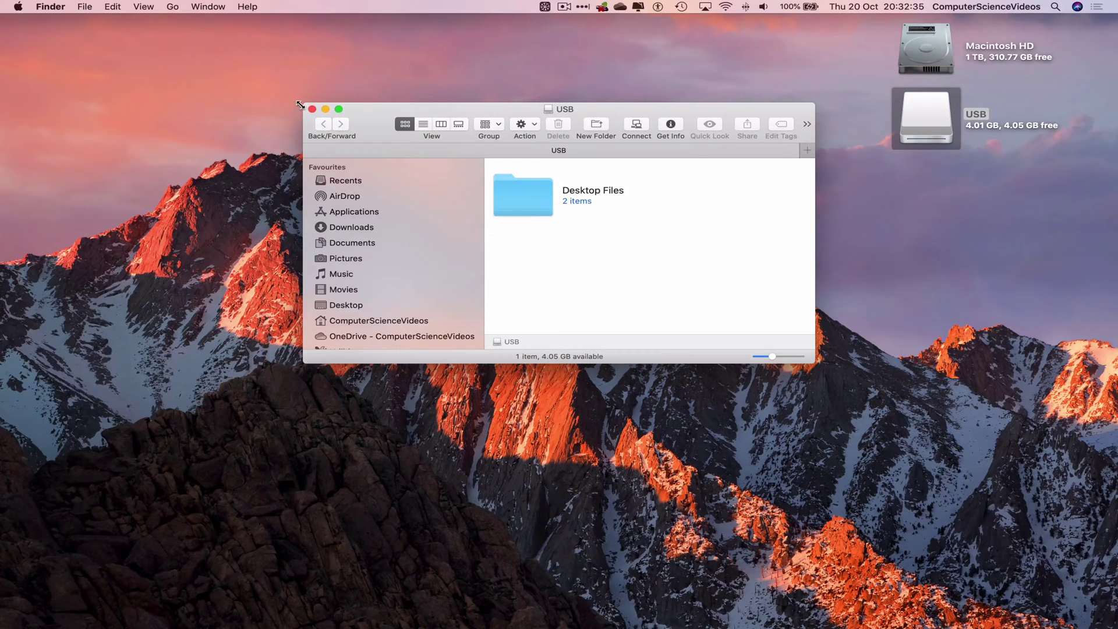
pyautogui.moveTo(299, 105); pyautogui.dragTo(21, 34)
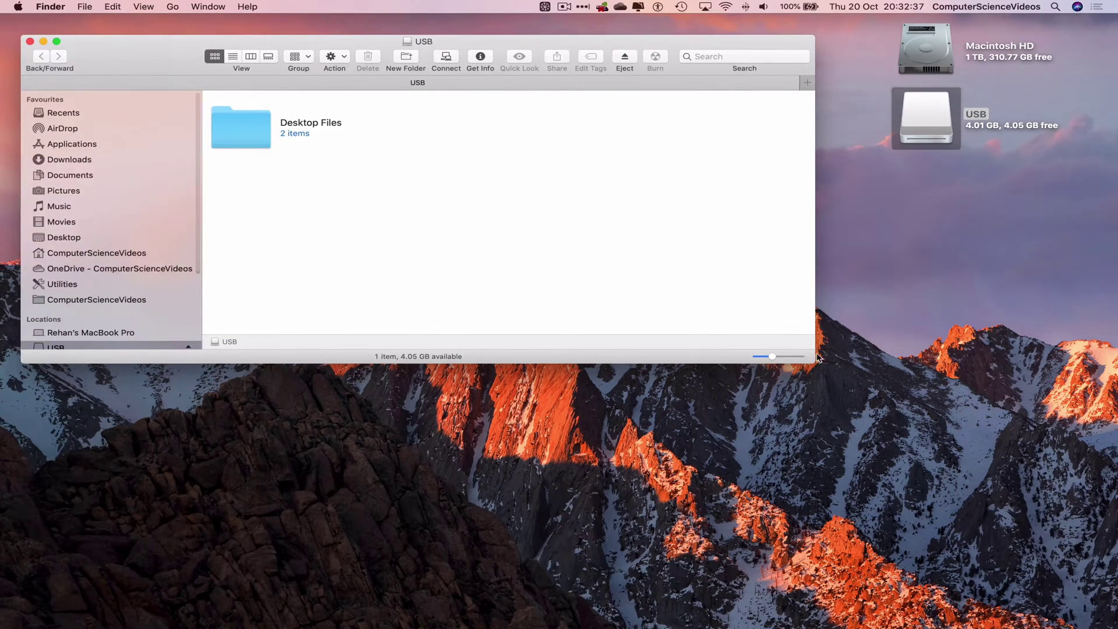
pyautogui.moveTo(819, 357); pyautogui.dragTo(766, 508)
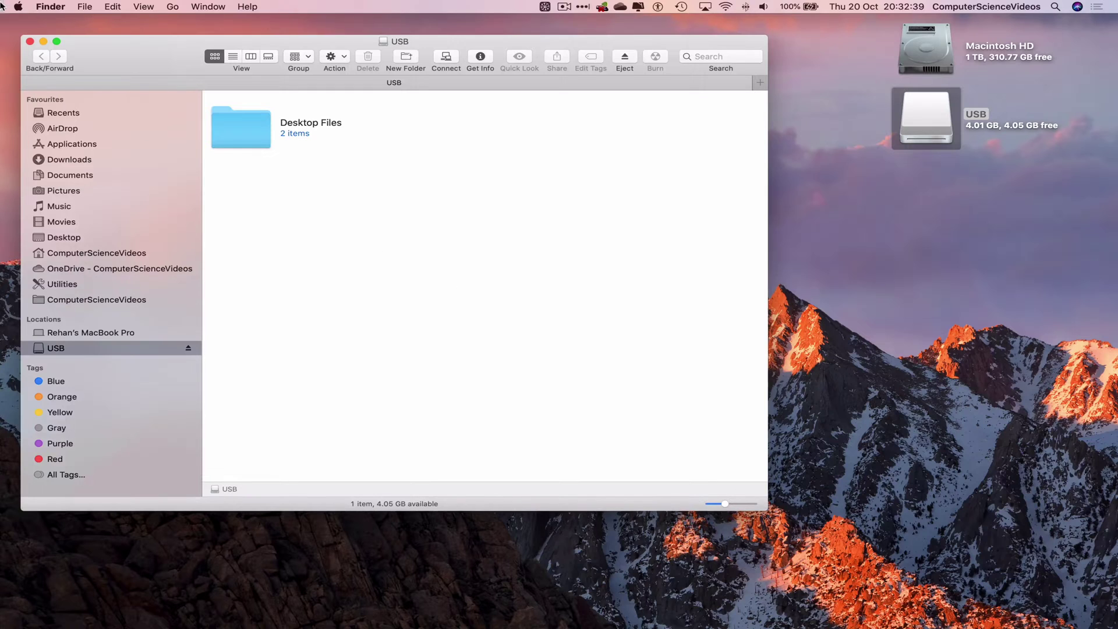
pyautogui.click(30, 41)
pyautogui.click(422, 92)
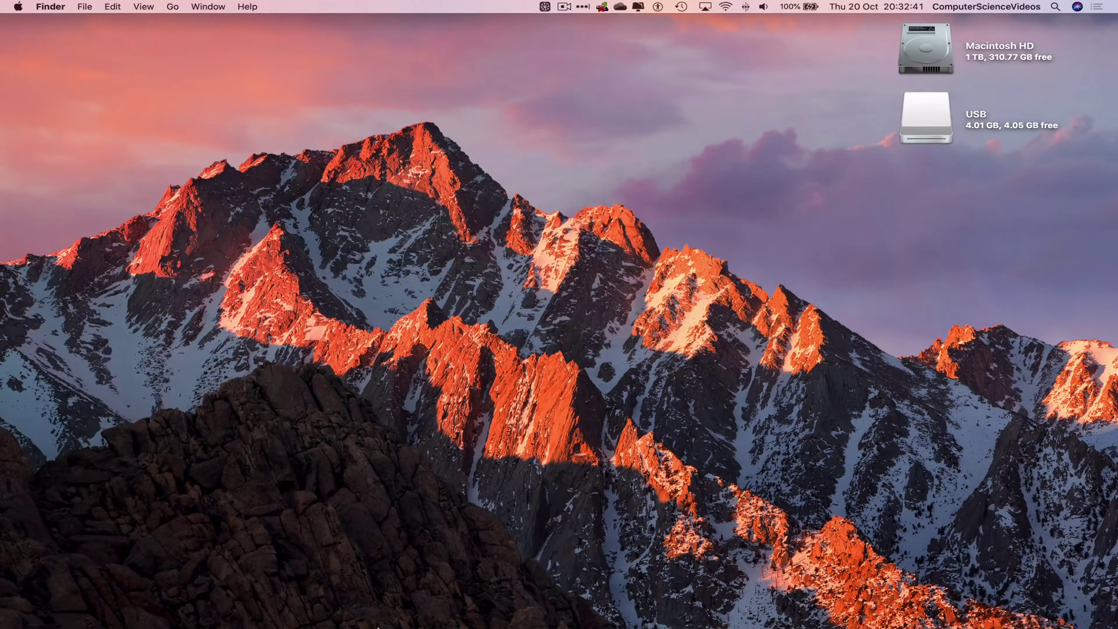
# In Documents, select the 2022-06-19 screenshot, Trial Document.docx and Trial Document.pdf, then minimise the window.
pyautogui.click(53, 610)
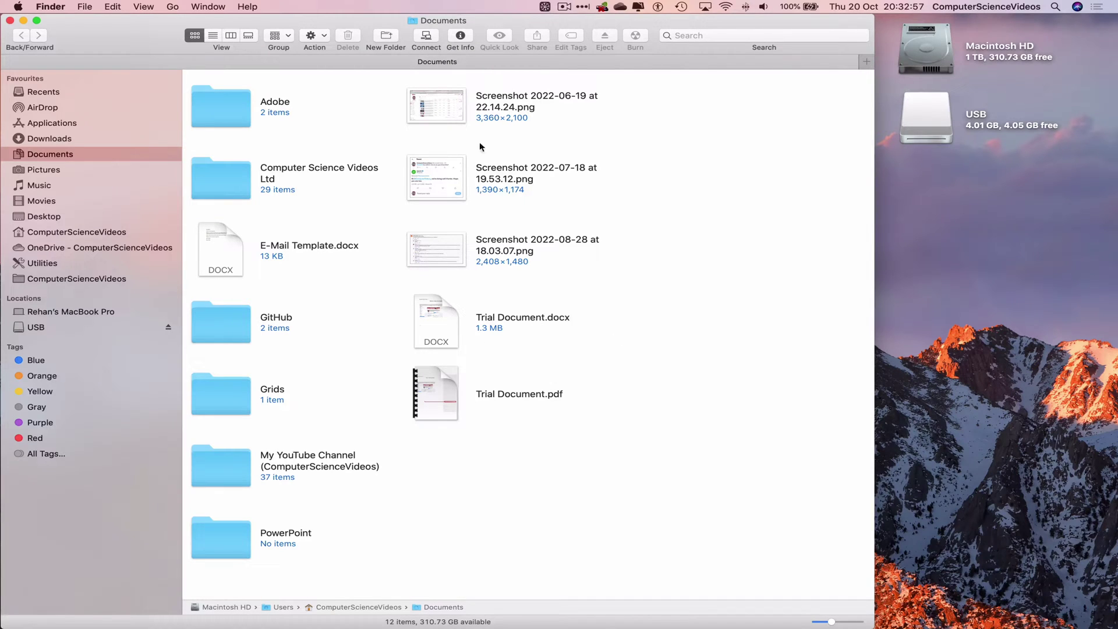
pyautogui.click(441, 109)
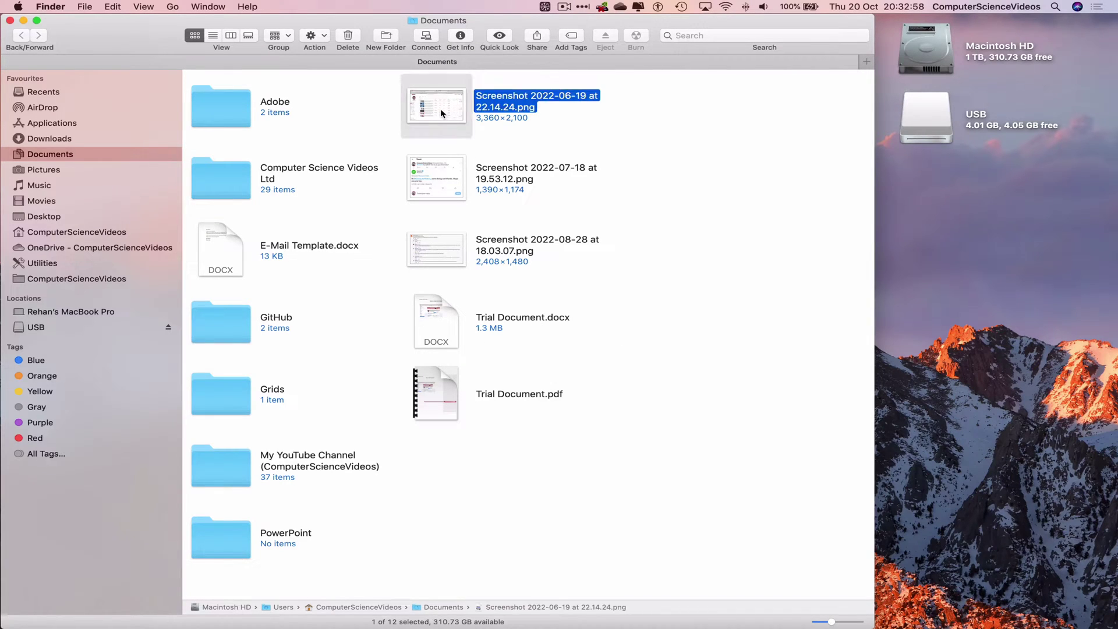
pyautogui.keyDown('super'); pyautogui.click(434, 319); pyautogui.keyUp('super')
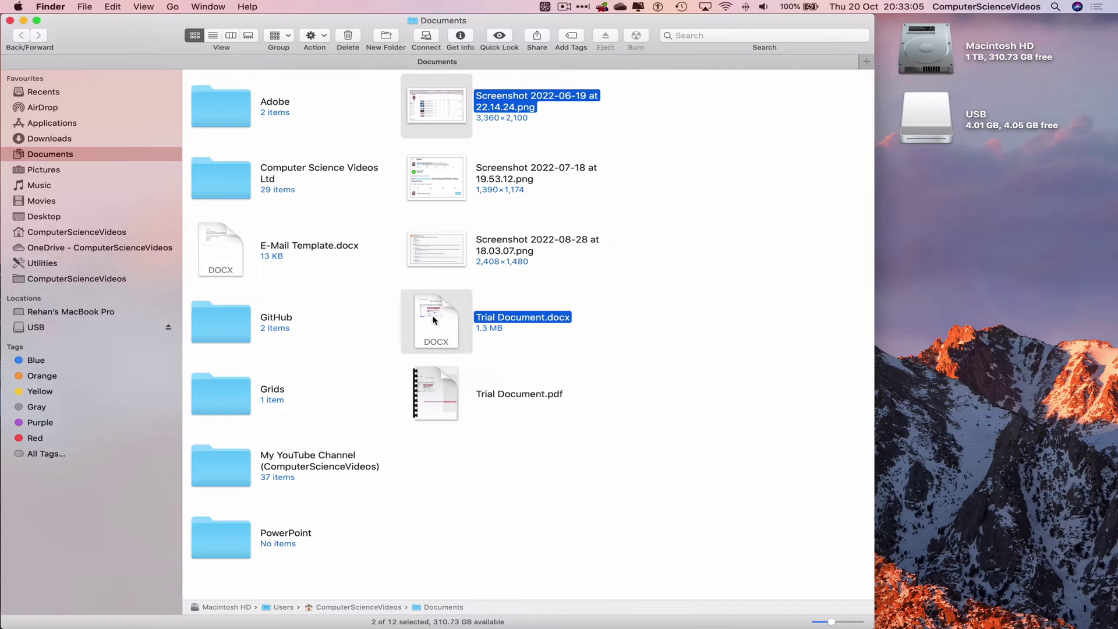
pyautogui.keyDown('super'); pyautogui.click(439, 382); pyautogui.keyUp('super')
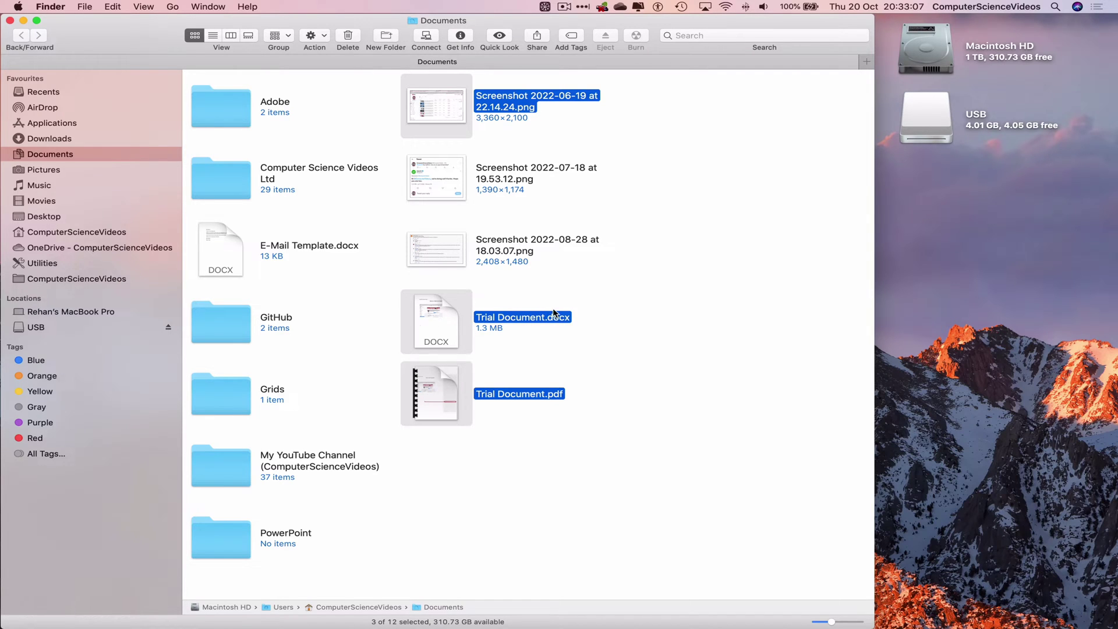
pyautogui.click(648, 299)
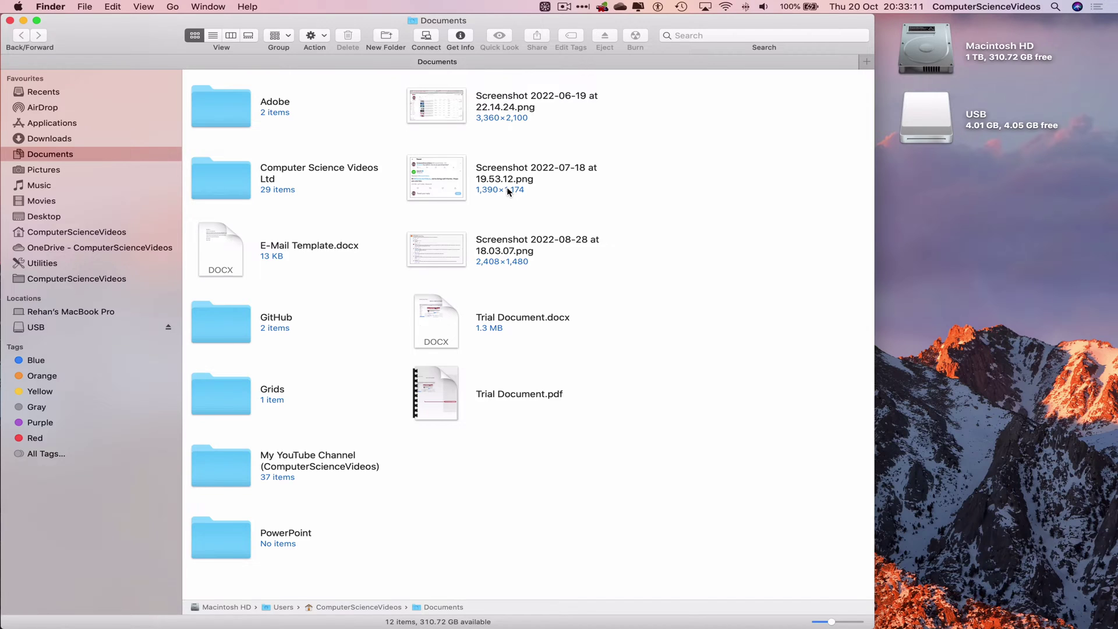
pyautogui.click(444, 111)
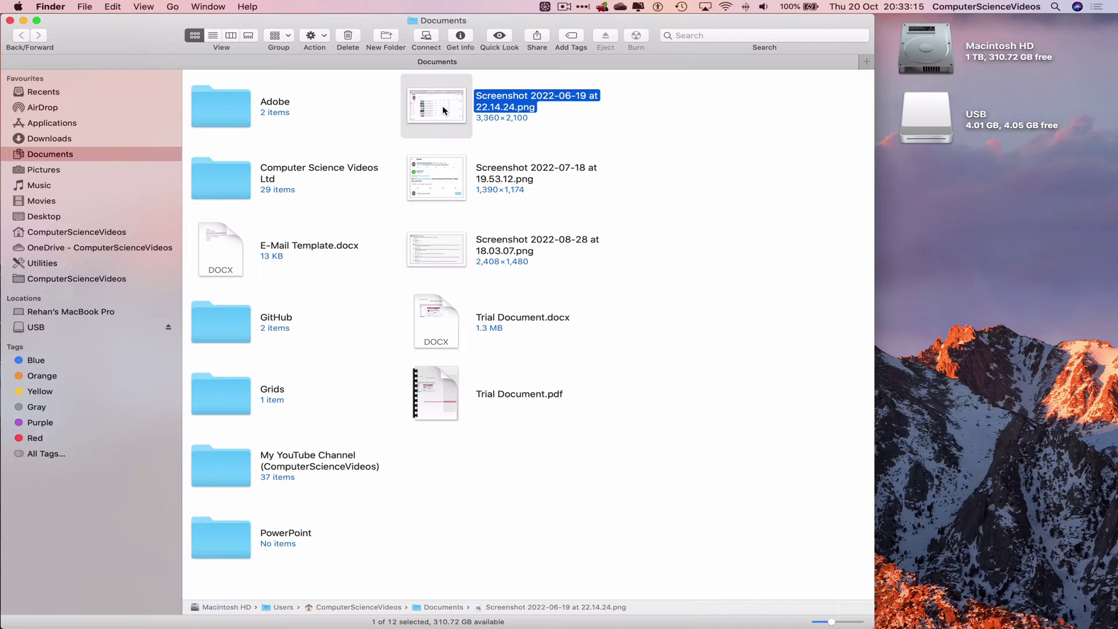
pyautogui.keyDown('super'); pyautogui.click(438, 324); pyautogui.keyUp('super')
pyautogui.keyDown('super'); pyautogui.click(443, 397); pyautogui.keyUp('super')
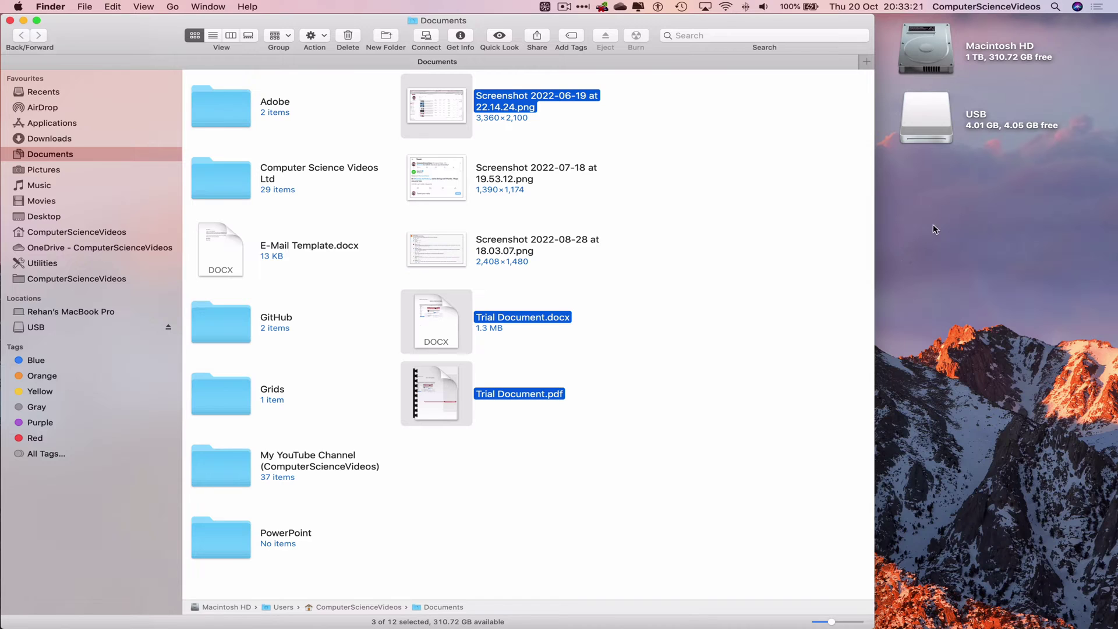
pyautogui.click(24, 20)
# Paste the screenshot and both Trial Document files onto the desktop.
pyautogui.rightClick(790, 204)
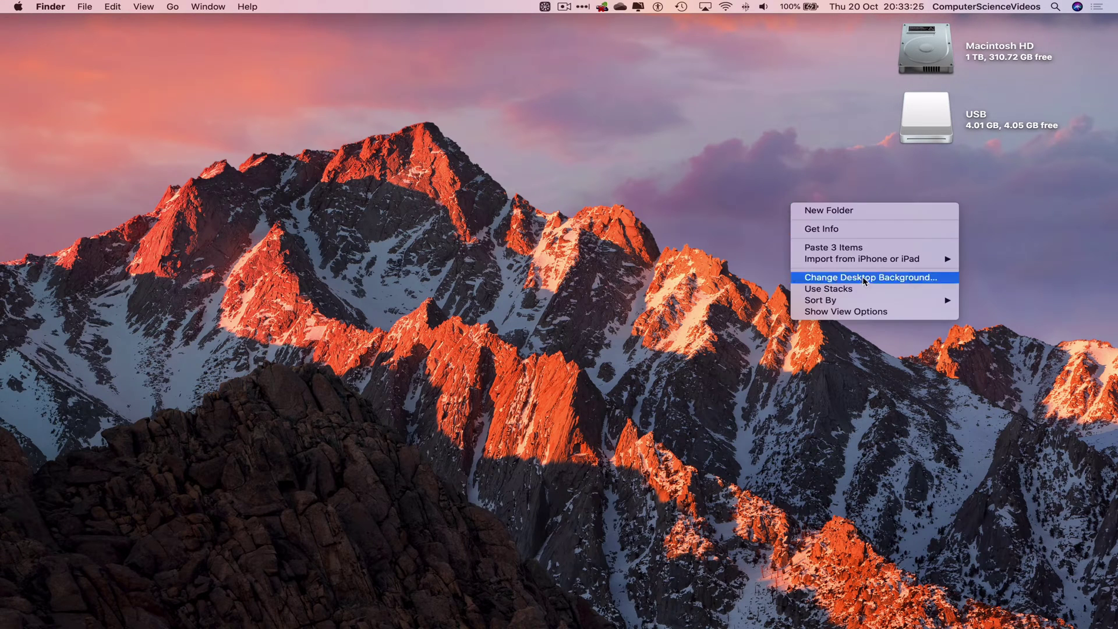
pyautogui.click(850, 247)
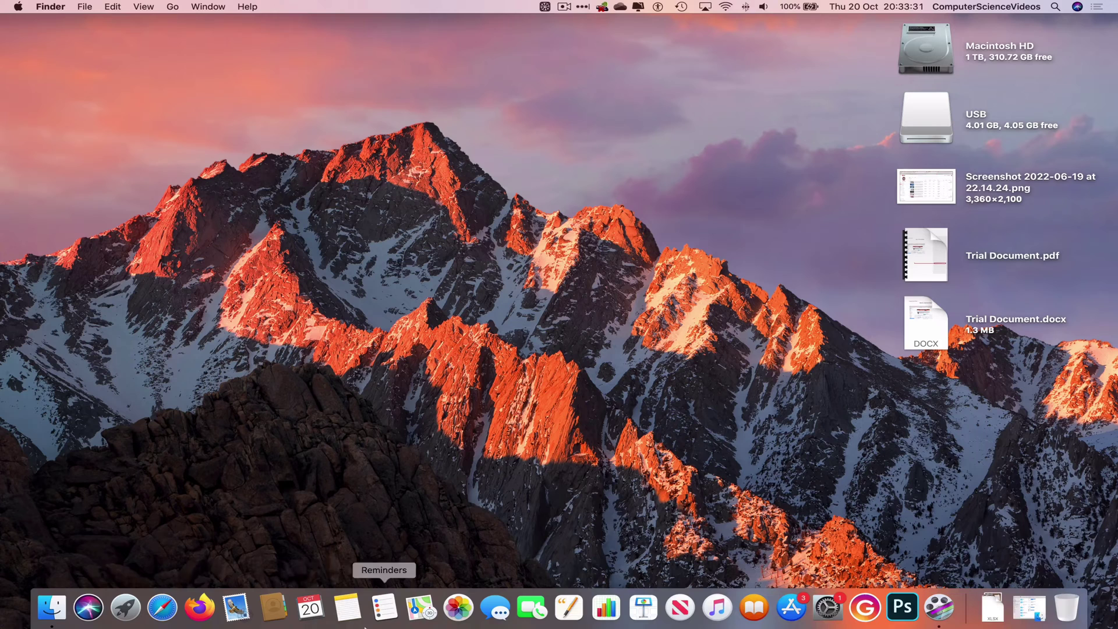
pyautogui.moveTo(384, 626)
pyautogui.click(59, 626)
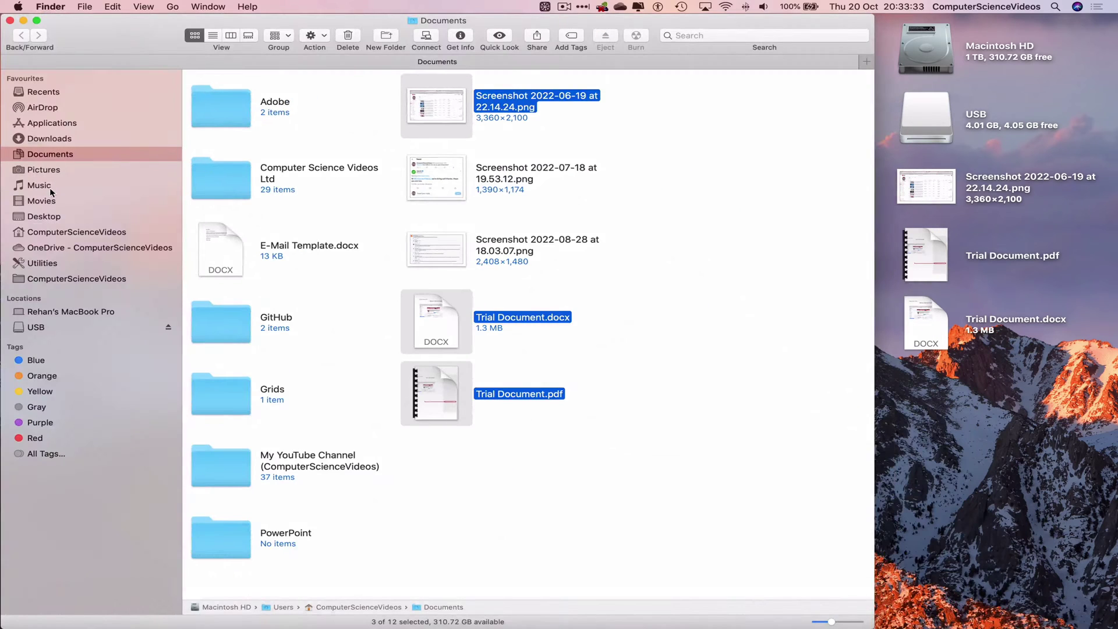
# Copy Audio.mp3 from the Music folder and paste it onto the desktop.
pyautogui.click(51, 186)
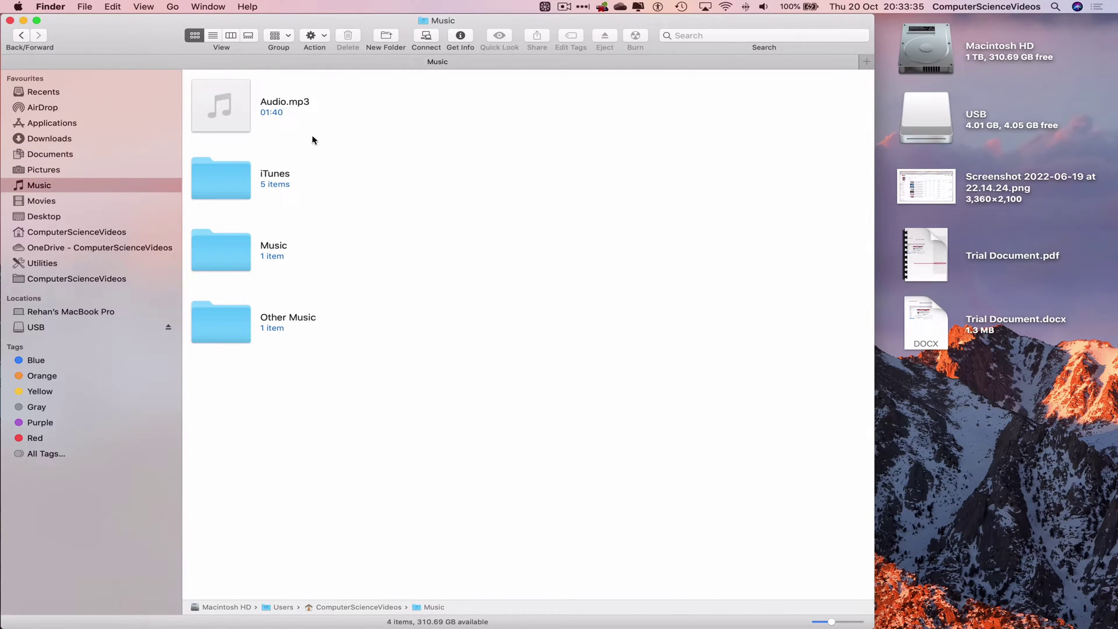
pyautogui.click(237, 119)
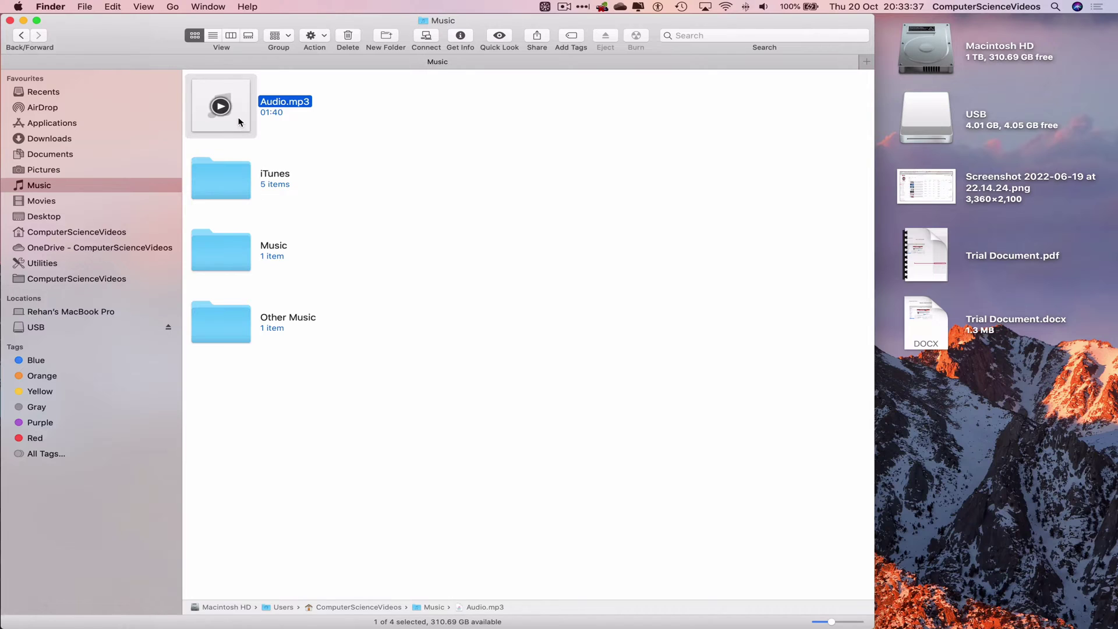
pyautogui.rightClick(238, 117)
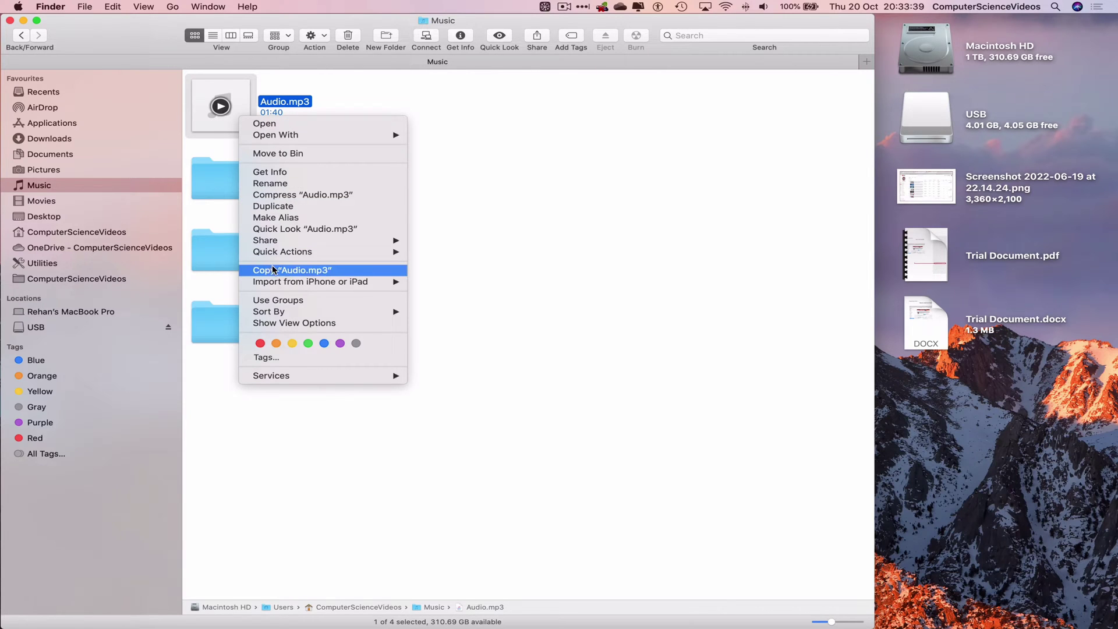
pyautogui.click(316, 272)
pyautogui.click(492, 228)
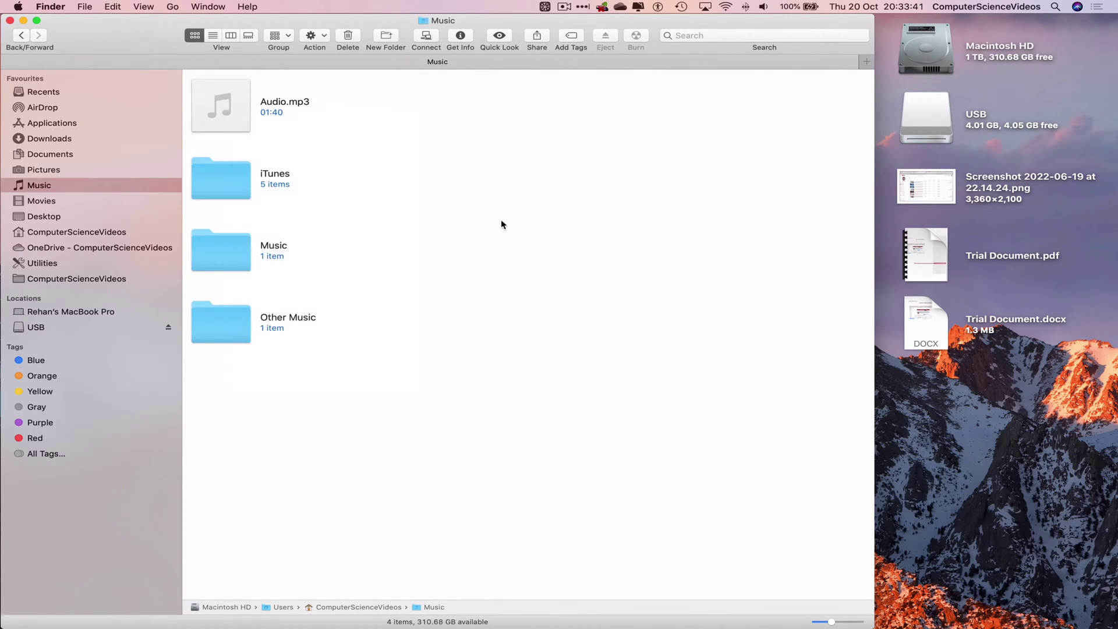
pyautogui.click(23, 21)
pyautogui.rightClick(341, 69)
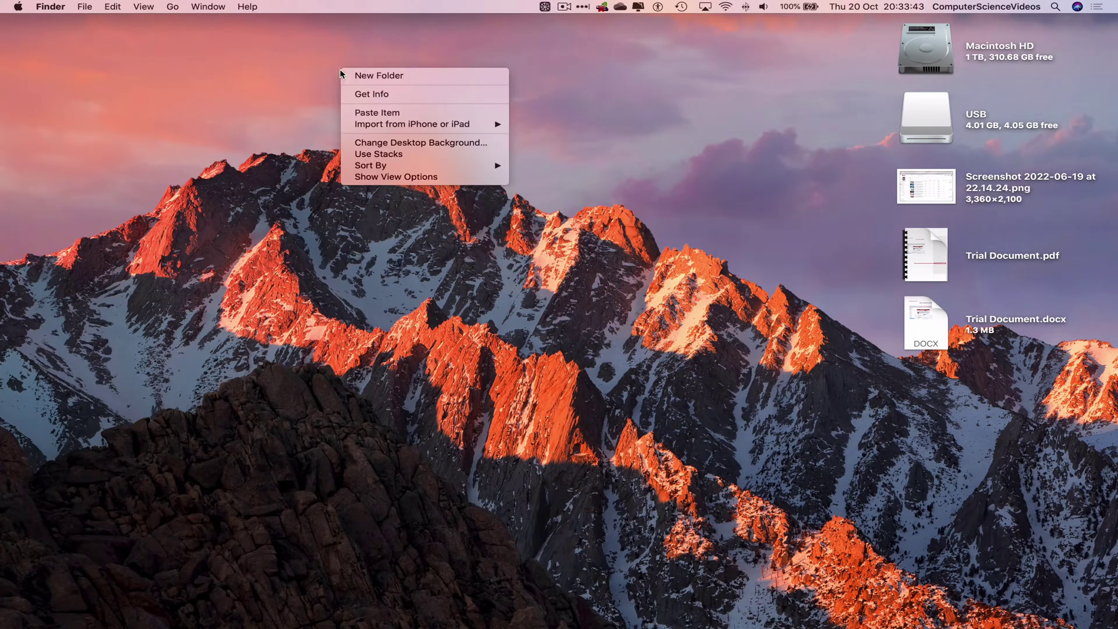
pyautogui.click(376, 113)
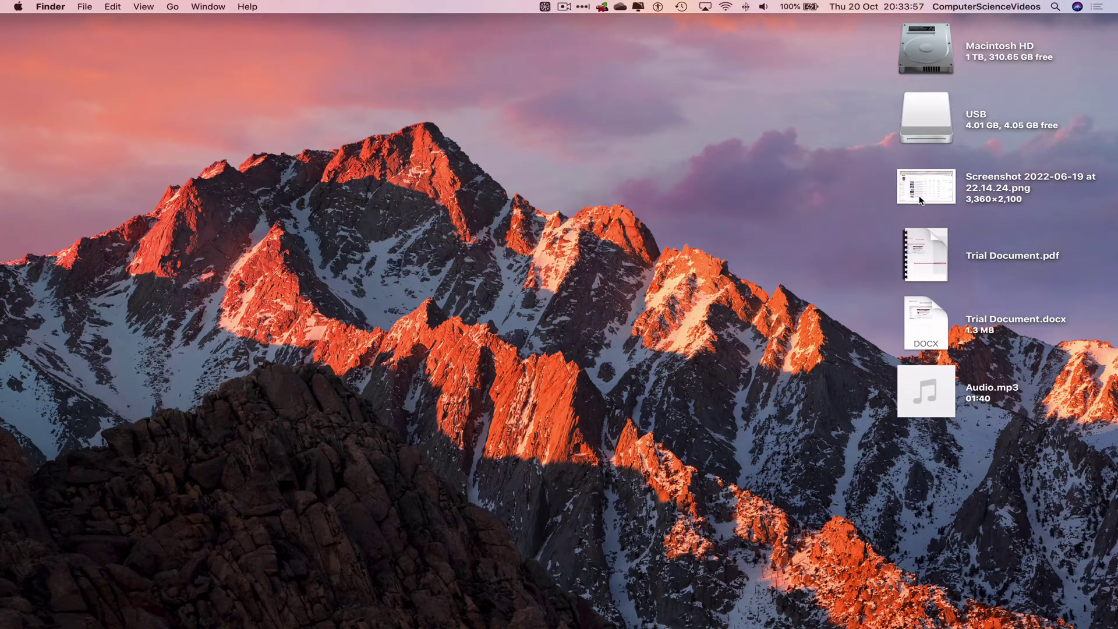
# Copy Audio.mp3, the screenshot, Trial Document.docx and Trial Document.pdf from the desktop into the USB drive.
pyautogui.doubleClick(926, 119)
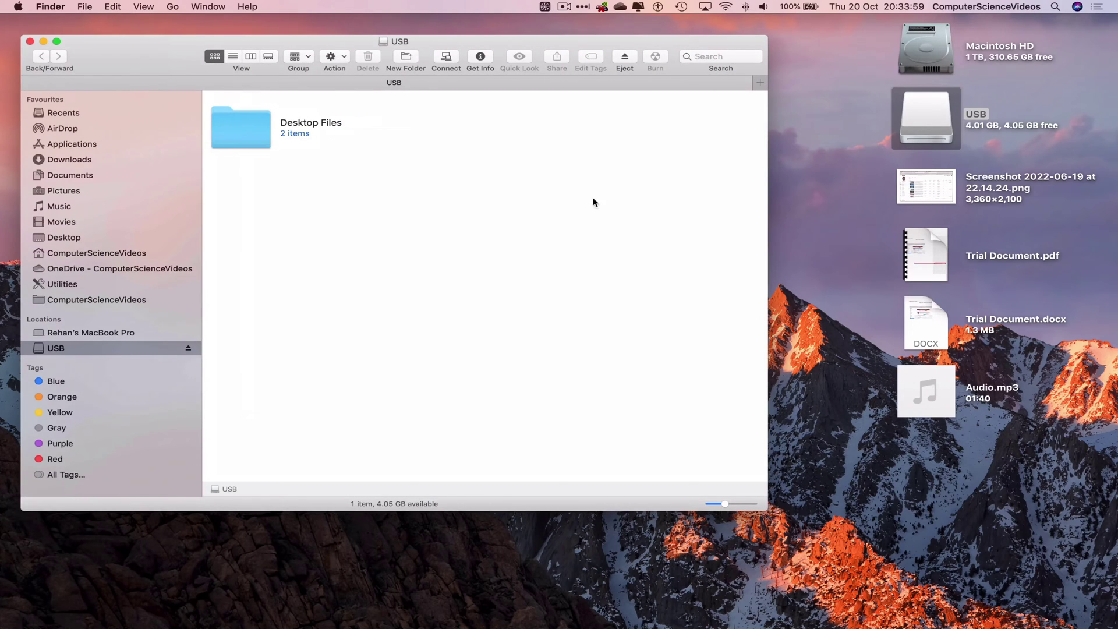
pyautogui.moveTo(987, 414); pyautogui.dragTo(930, 178)
pyautogui.rightClick(934, 184)
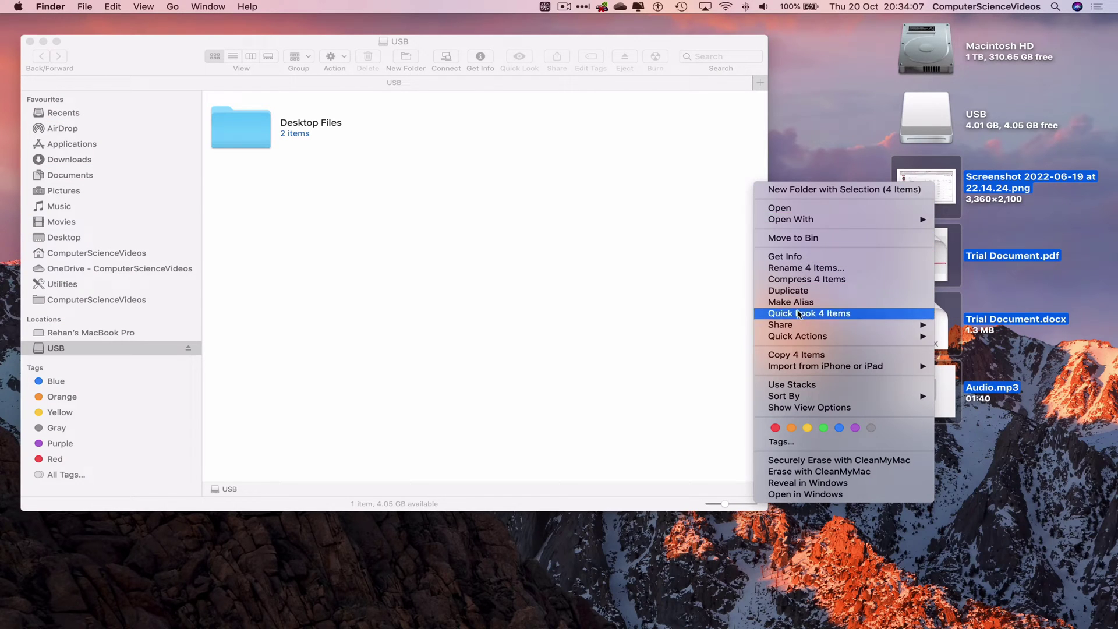
pyautogui.click(855, 357)
pyautogui.click(841, 224)
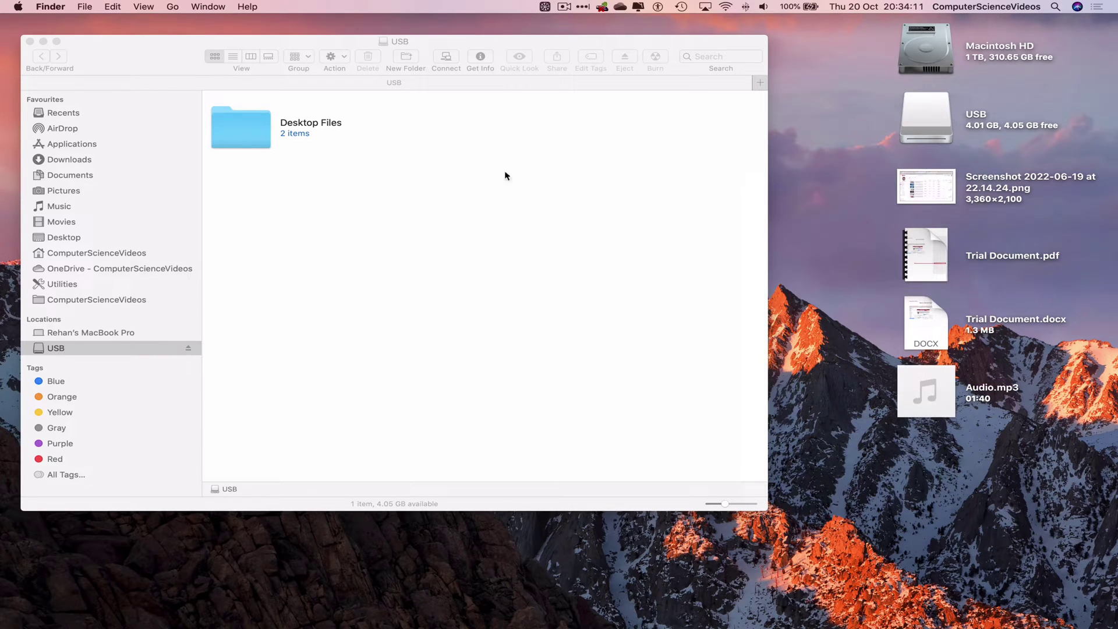
pyautogui.click(428, 158)
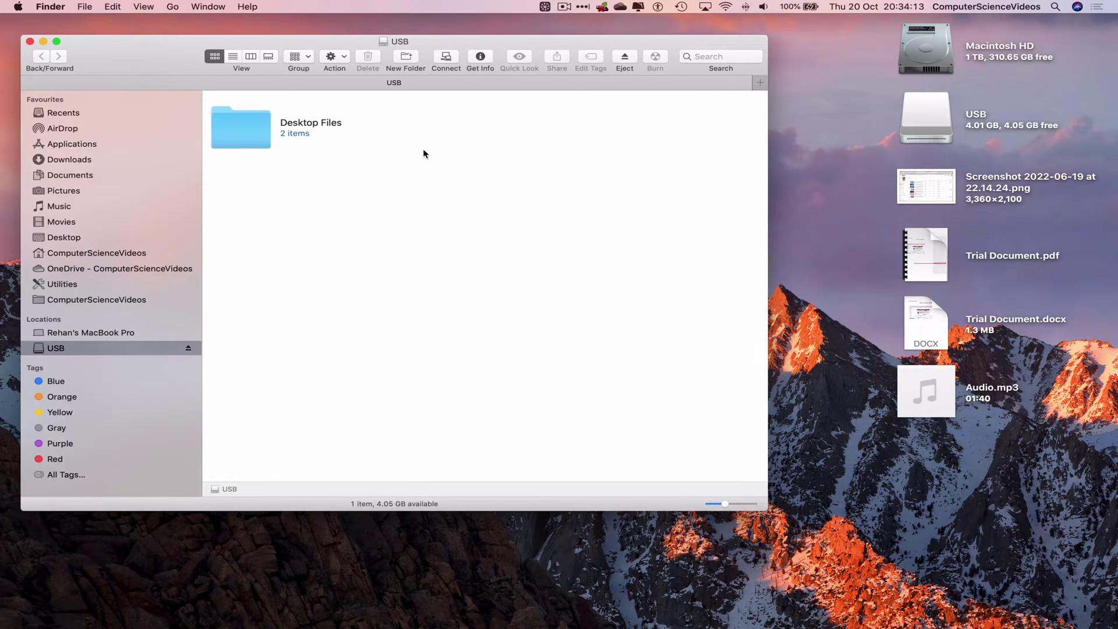
pyautogui.rightClick(423, 153)
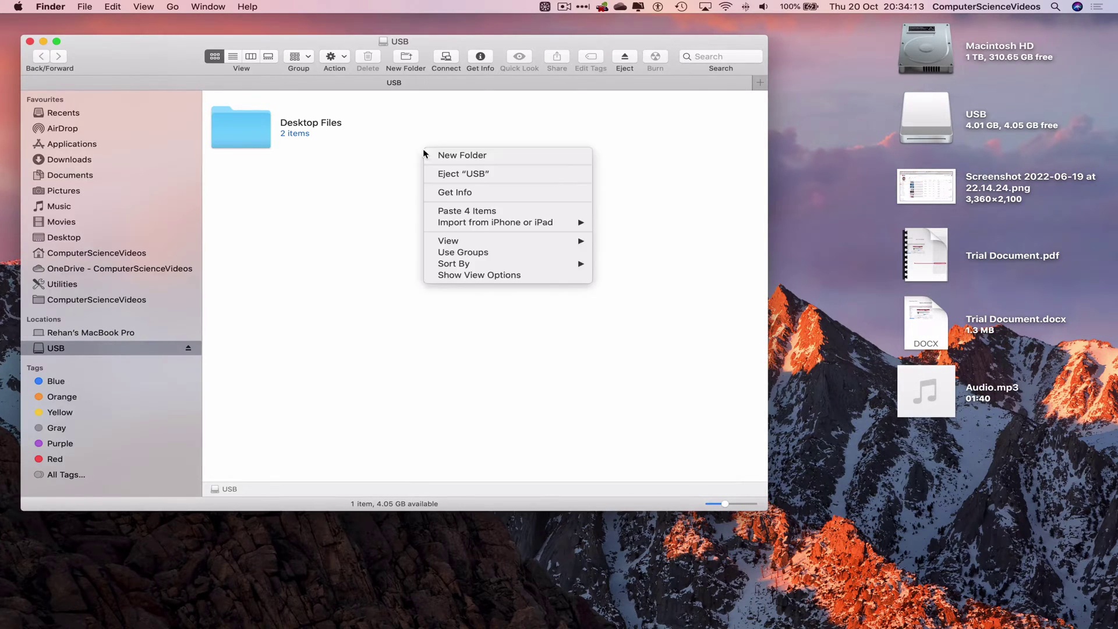
pyautogui.click(482, 211)
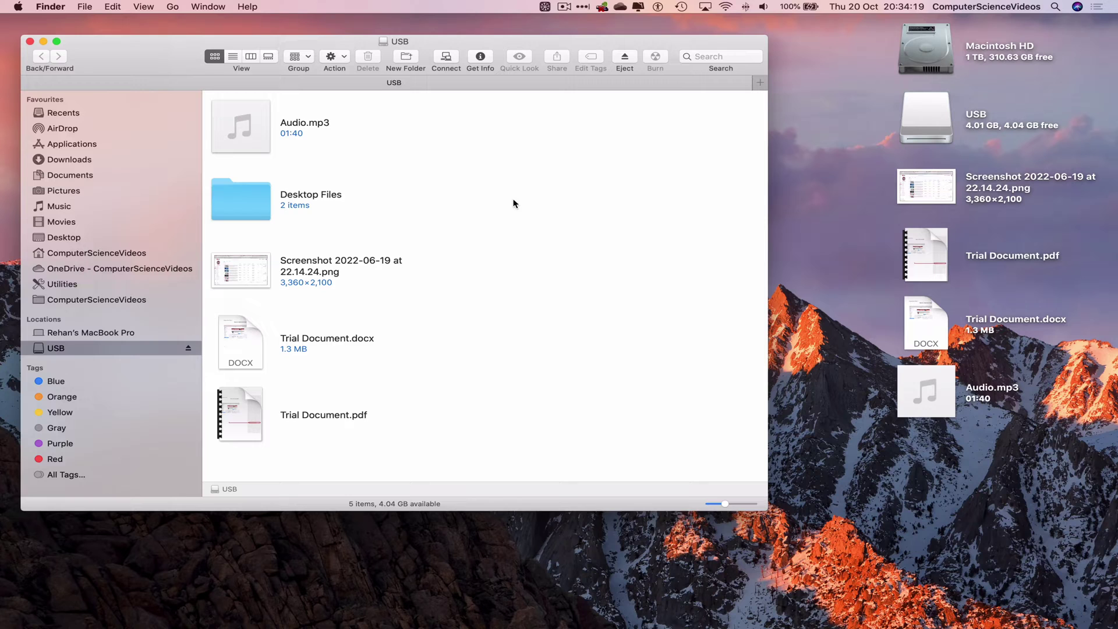
# Close the USB window and move the four desktop file copies to the Bin.
pyautogui.click(30, 41)
pyautogui.moveTo(1029, 455); pyautogui.dragTo(916, 197)
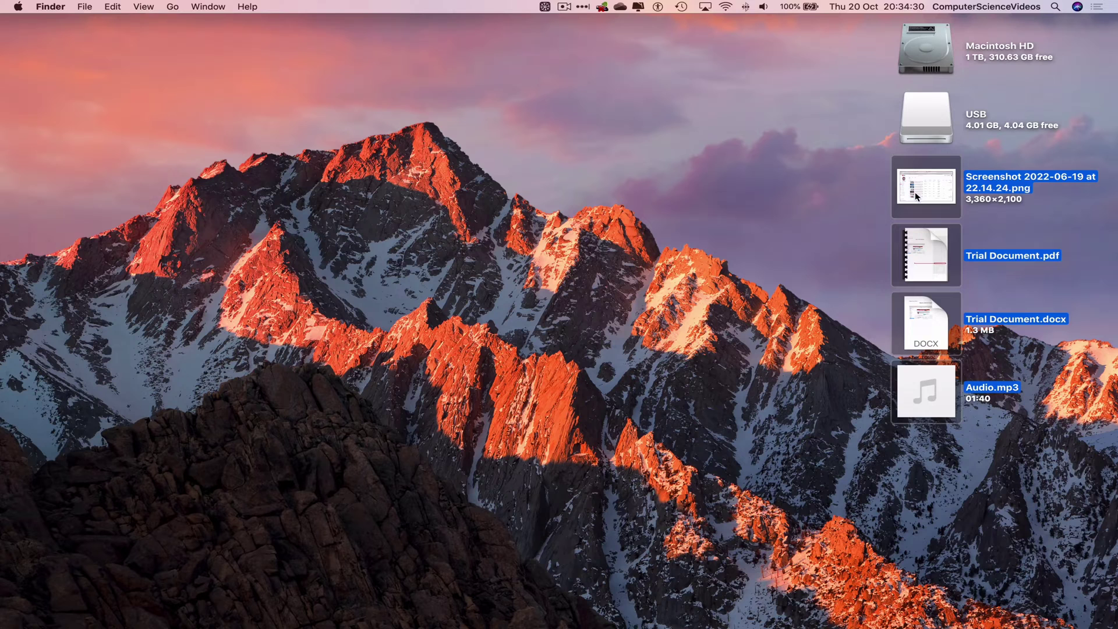
pyautogui.rightClick(922, 190)
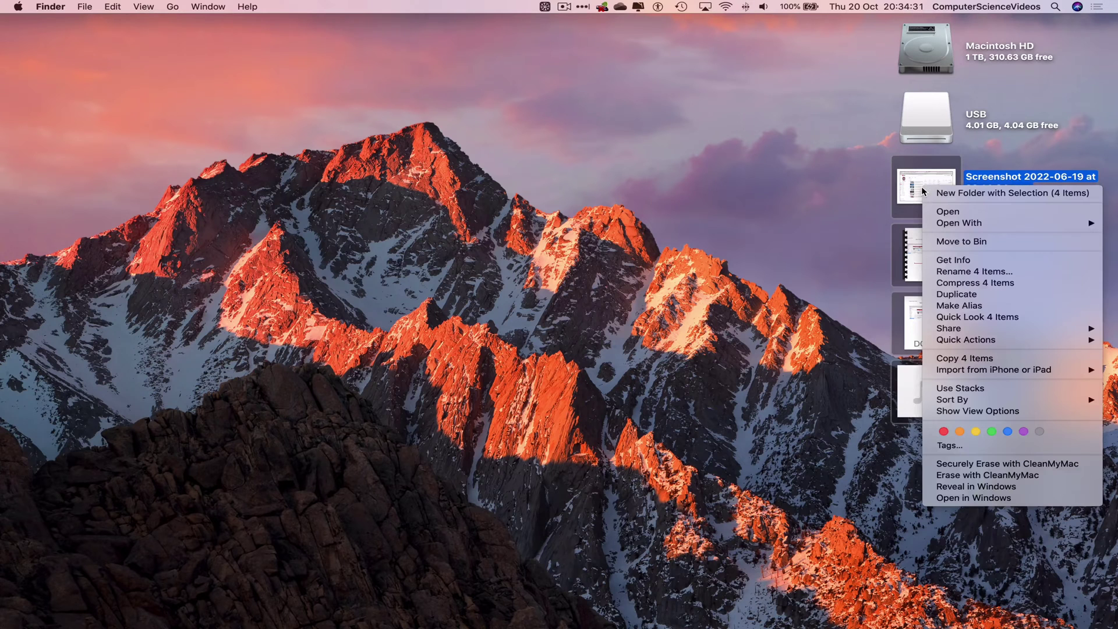
pyautogui.click(976, 243)
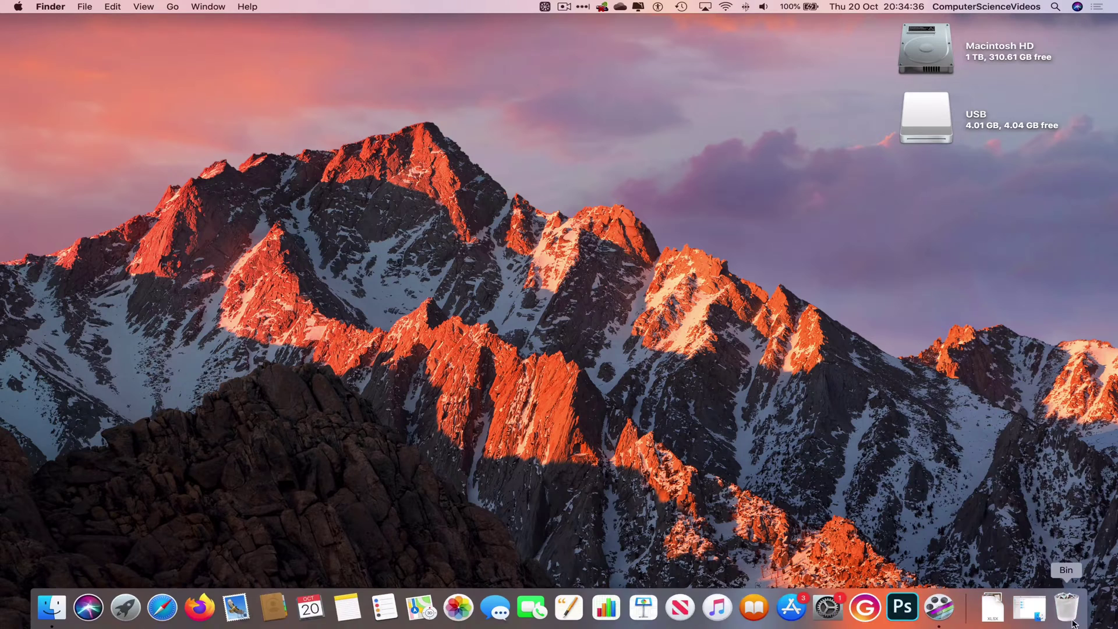
# Empty the Bin, confirming the permanent erase.
pyautogui.rightClick(1071, 619)
pyautogui.click(1079, 567)
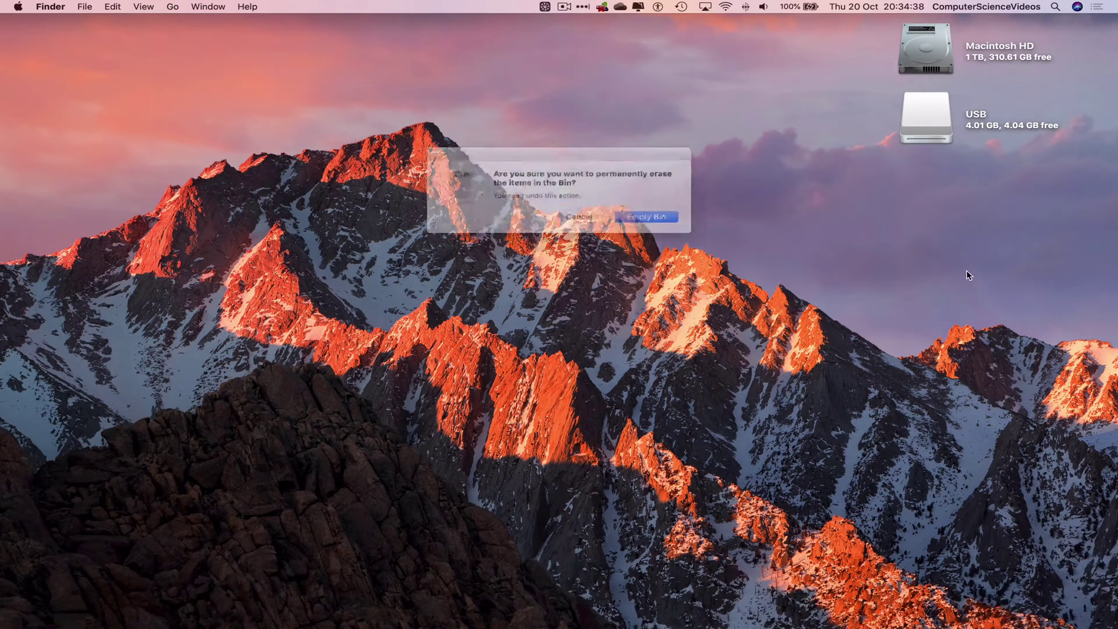
pyautogui.click(687, 220)
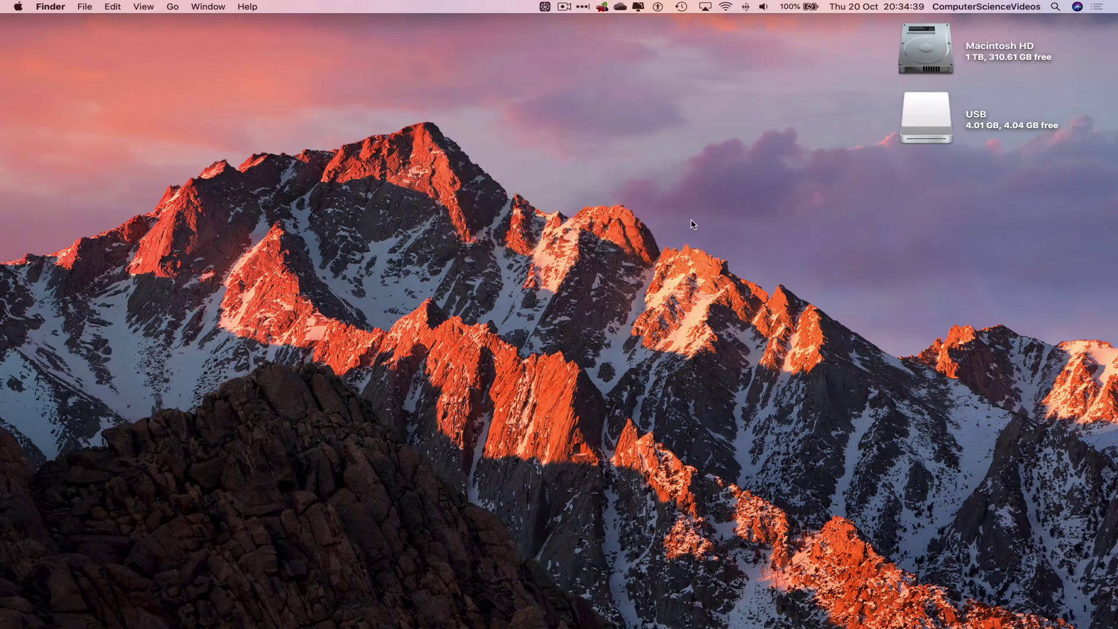
pyautogui.click(932, 114)
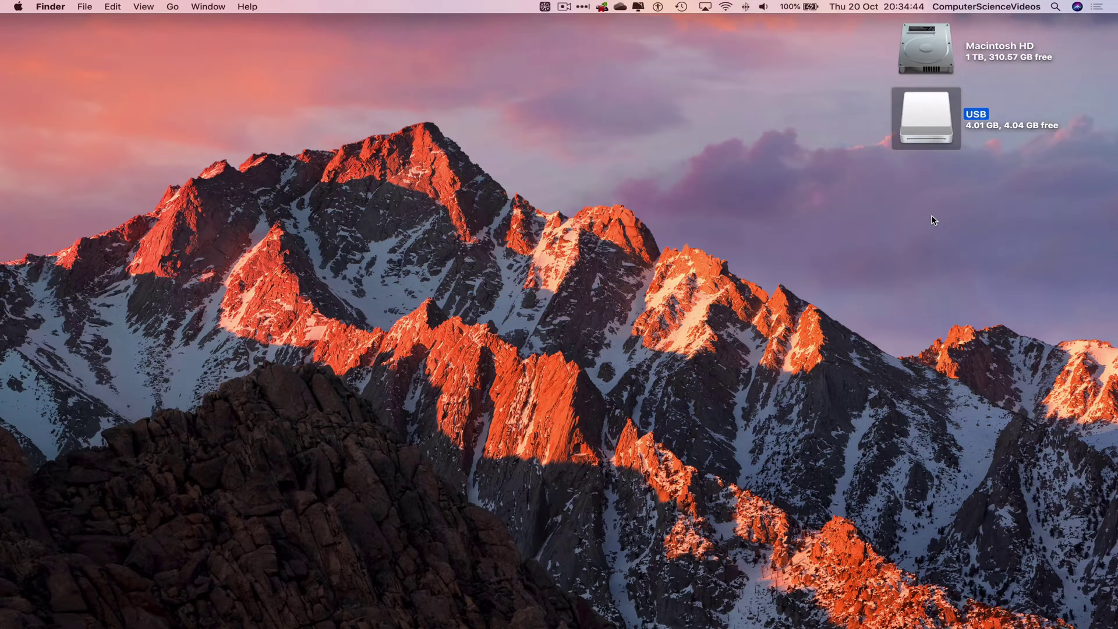
pyautogui.press('super+e')
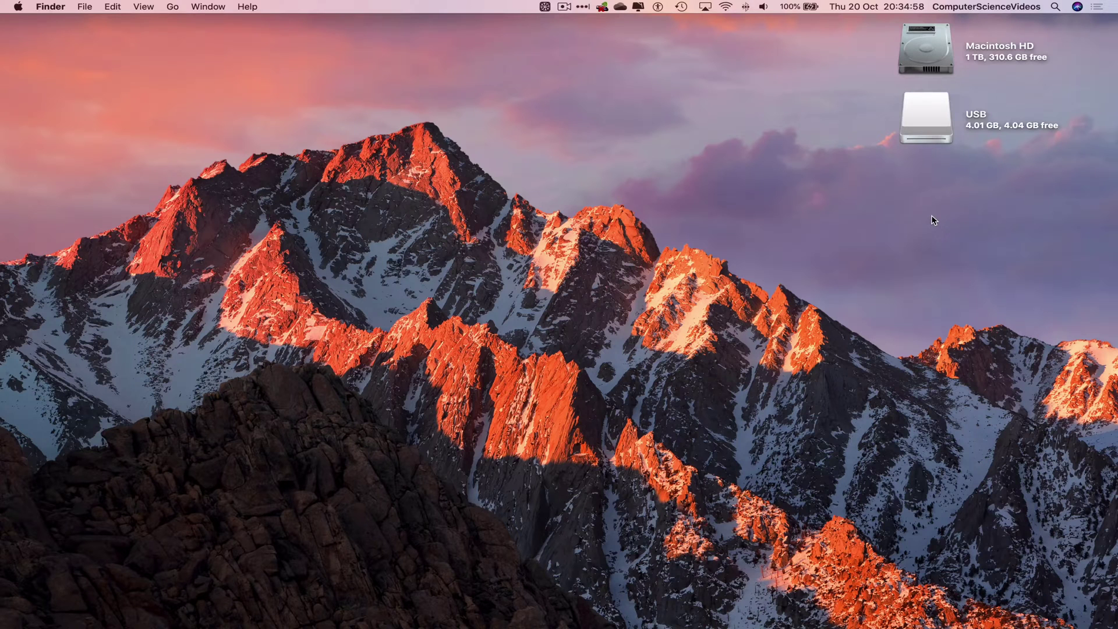
pyautogui.doubleClick(925, 128)
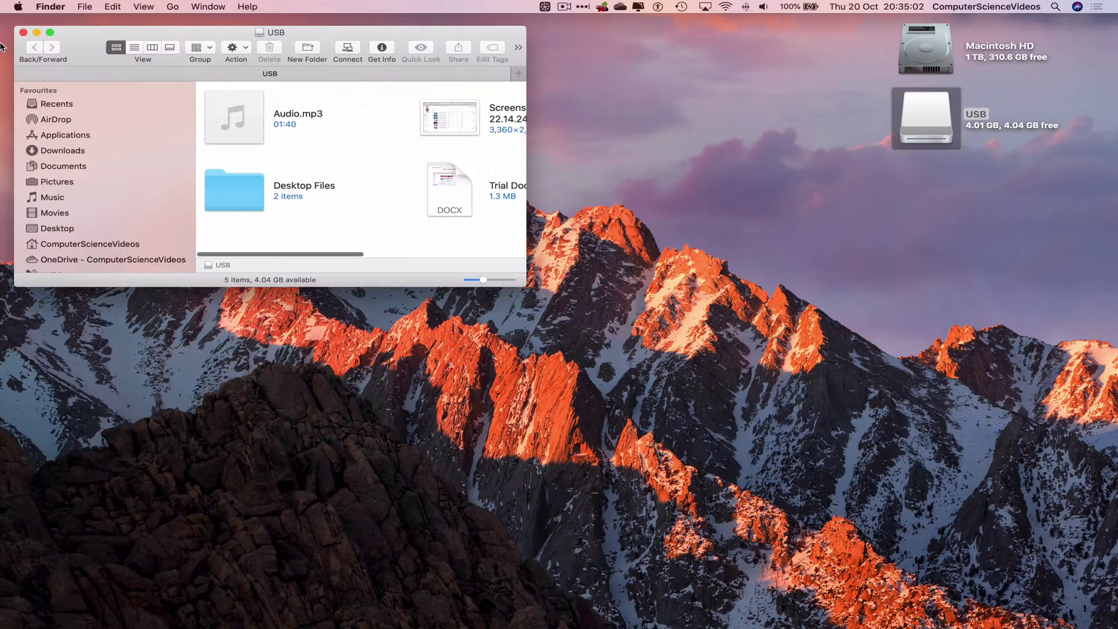
pyautogui.moveTo(15, 30); pyautogui.dragTo(1, 17)
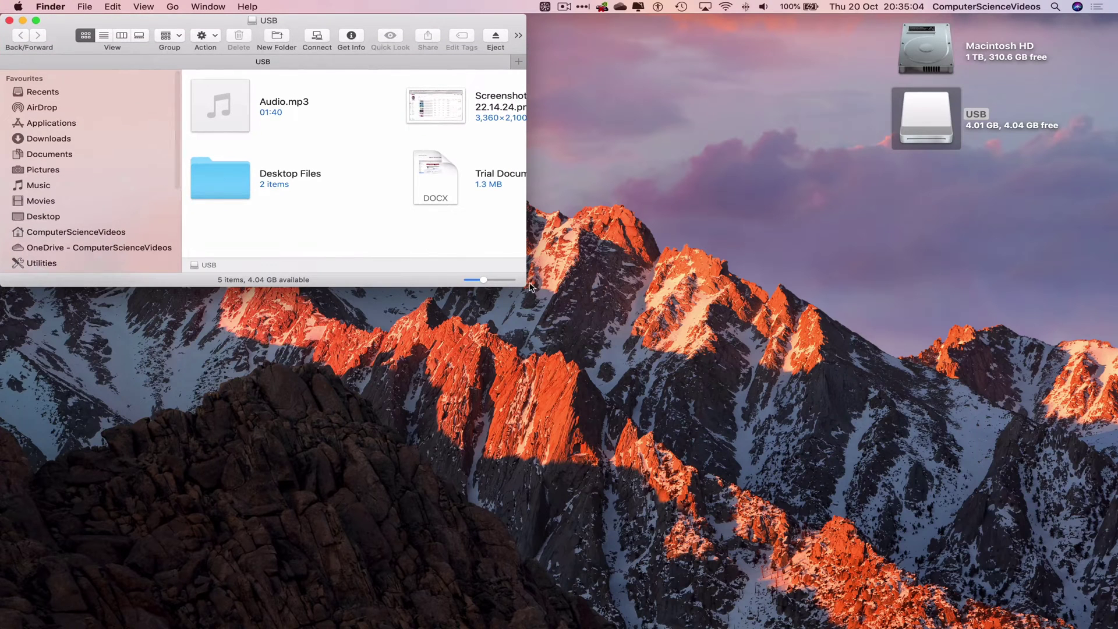
pyautogui.moveTo(527, 286); pyautogui.dragTo(823, 566)
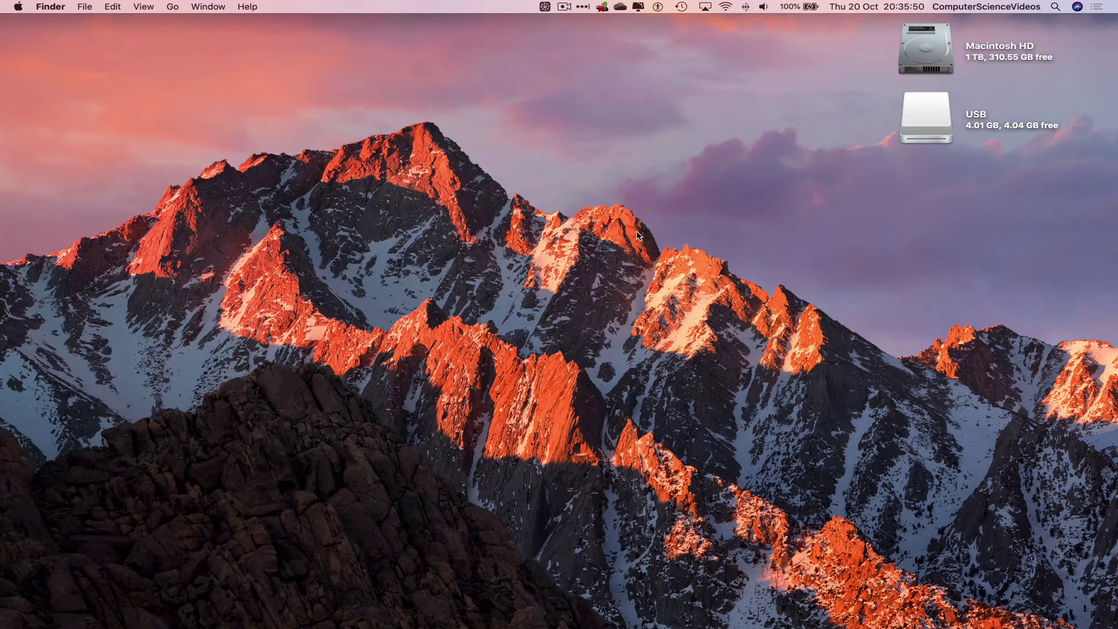
# Eject the USB drive using its desktop icon's context menu.
pyautogui.moveTo(1034, 236); pyautogui.dragTo(936, 127)
pyautogui.rightClick(917, 110)
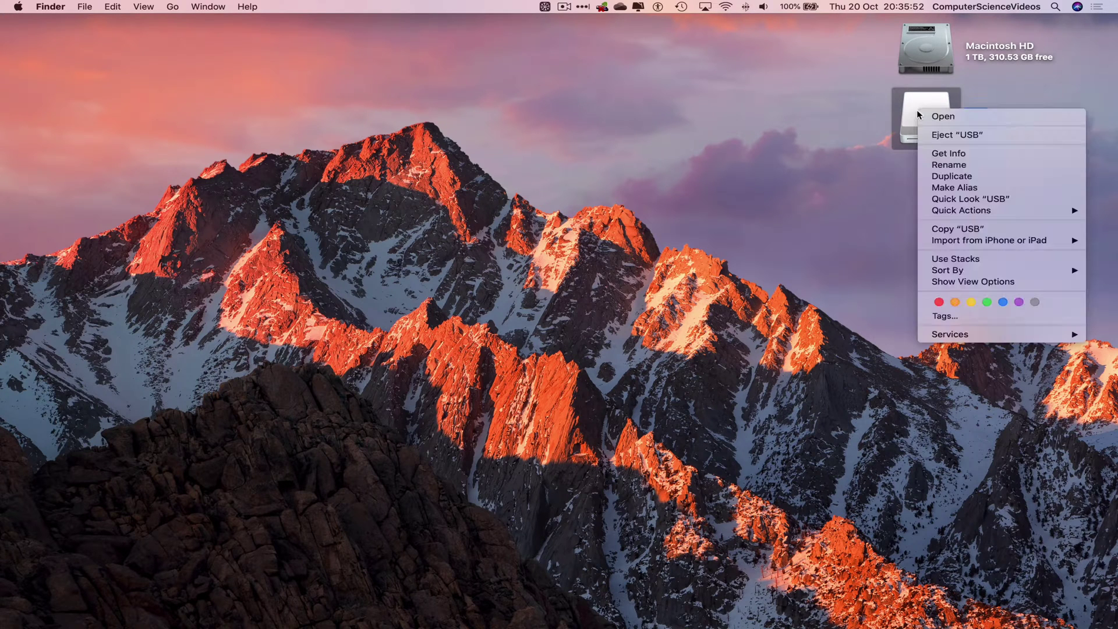
pyautogui.click(954, 134)
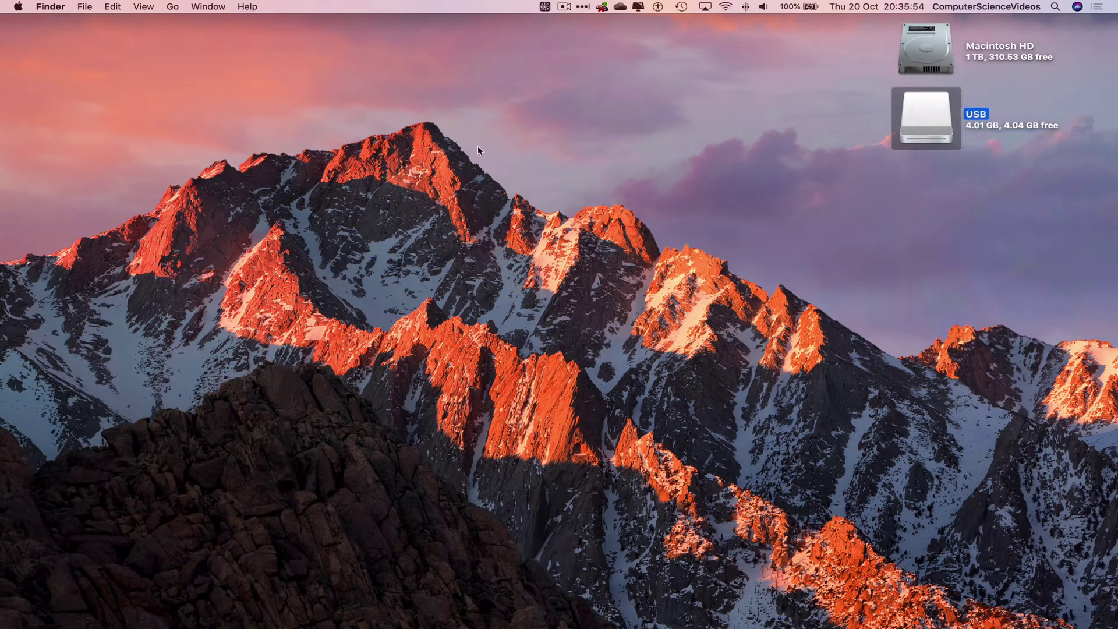